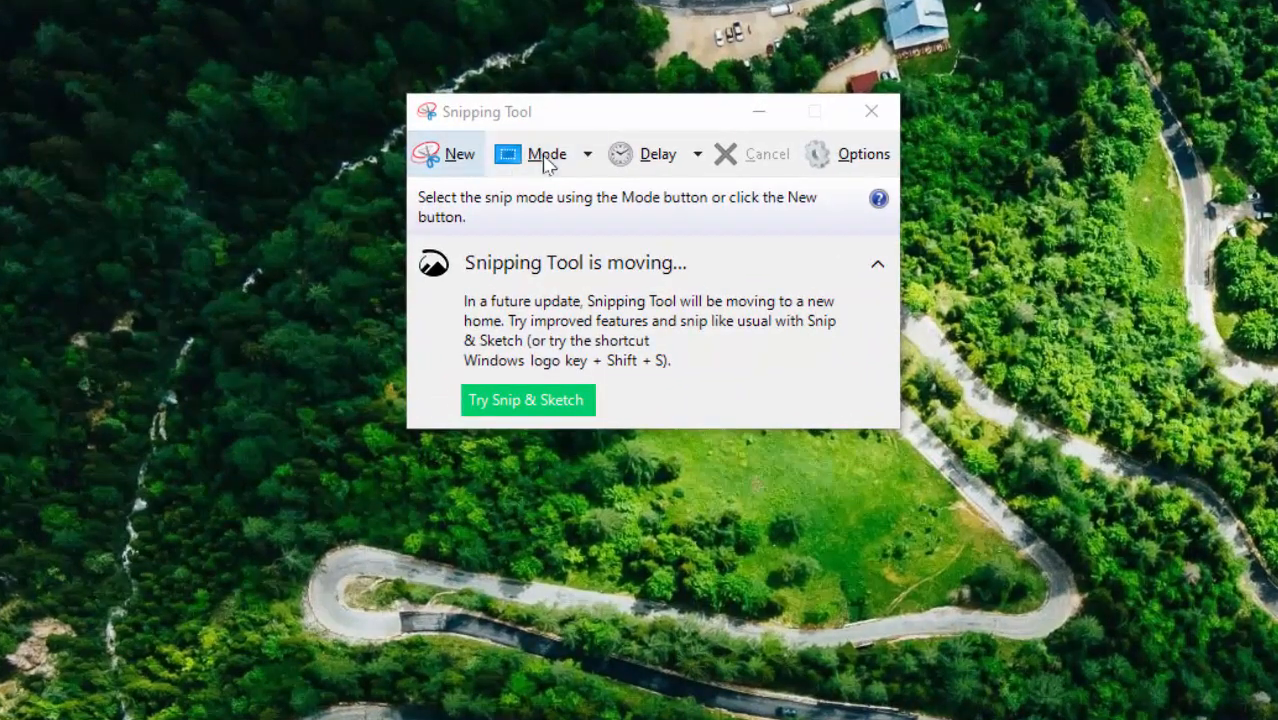
# Review the available snip modes and set the capture delay to 1 second.
pyautogui.click(589, 158)
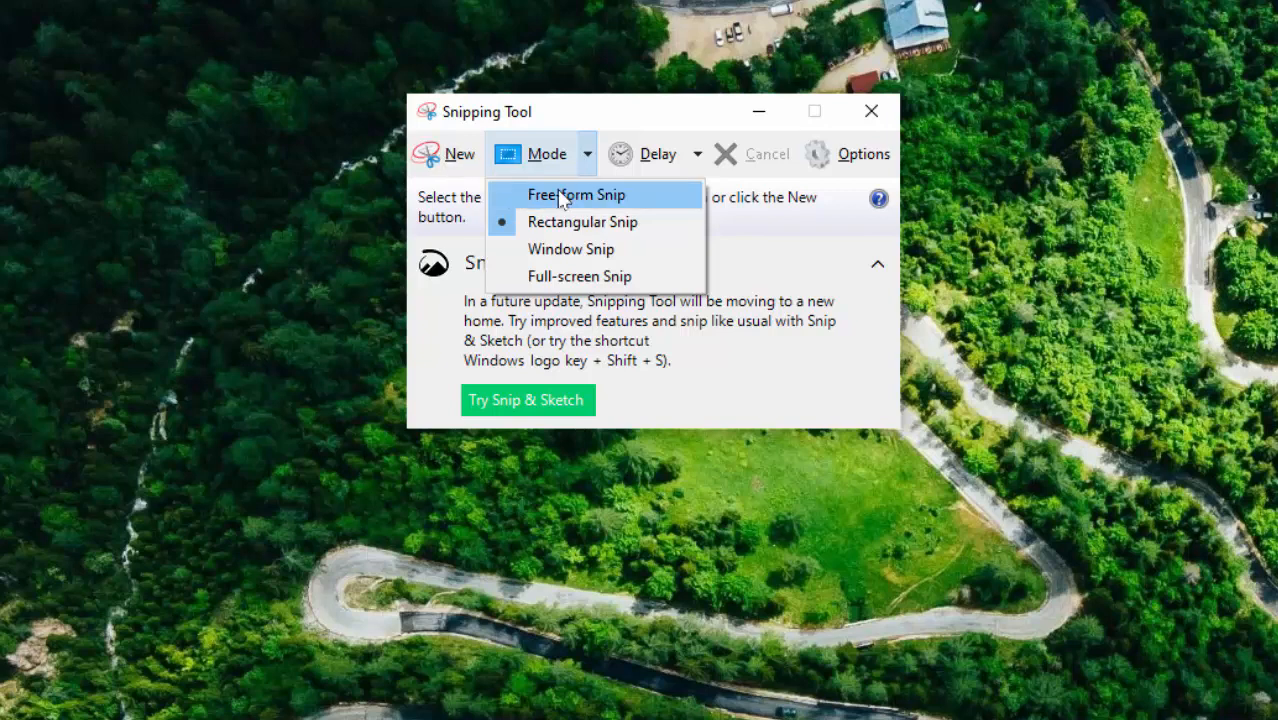
pyautogui.click(701, 161)
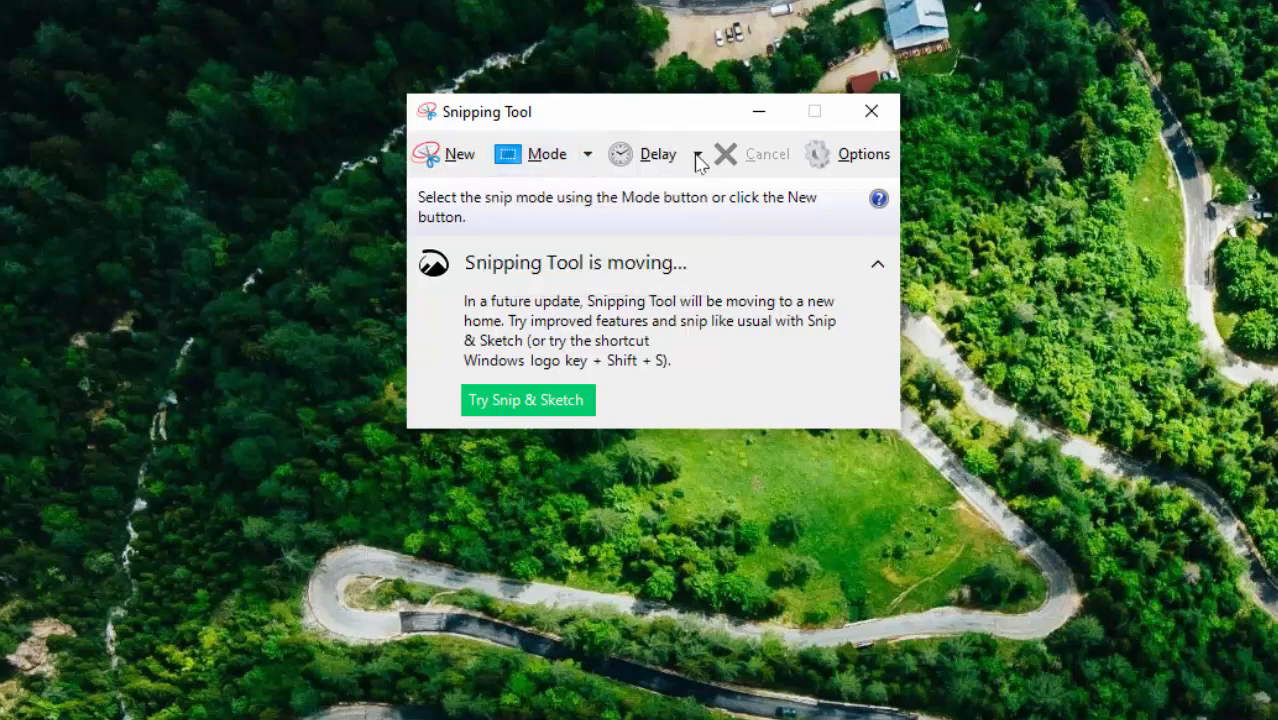
pyautogui.click(699, 160)
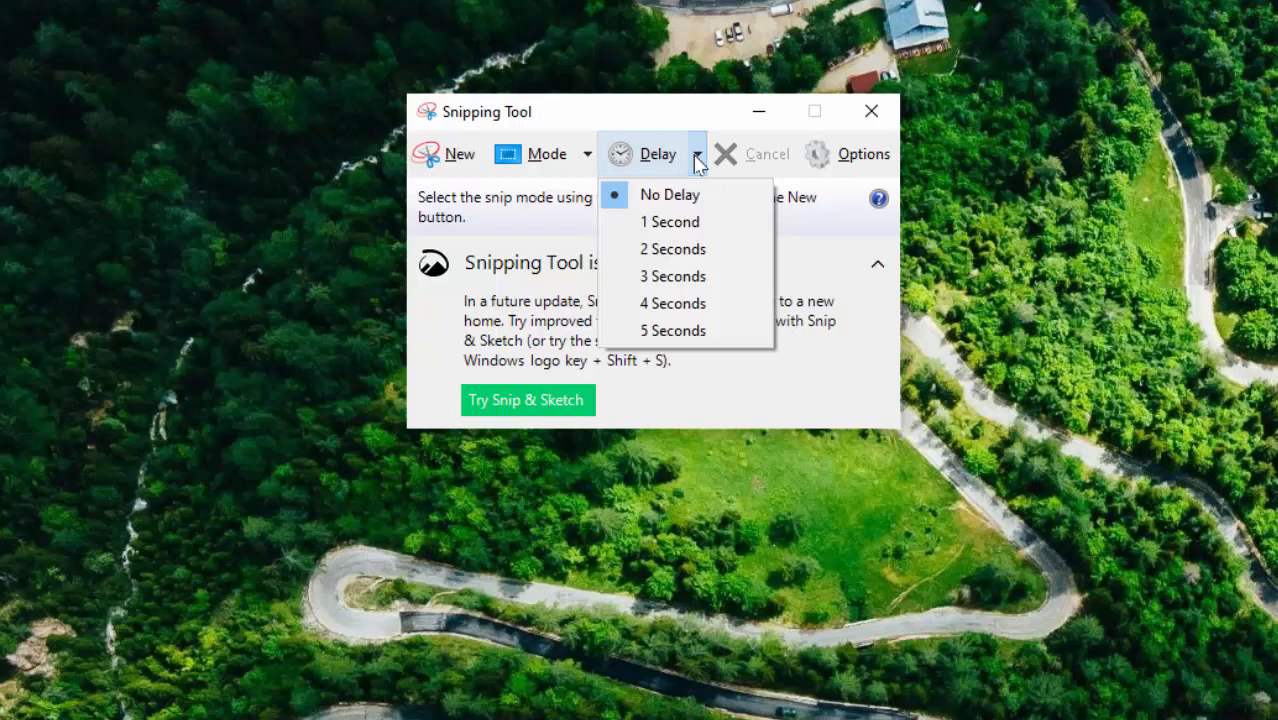
pyautogui.click(661, 224)
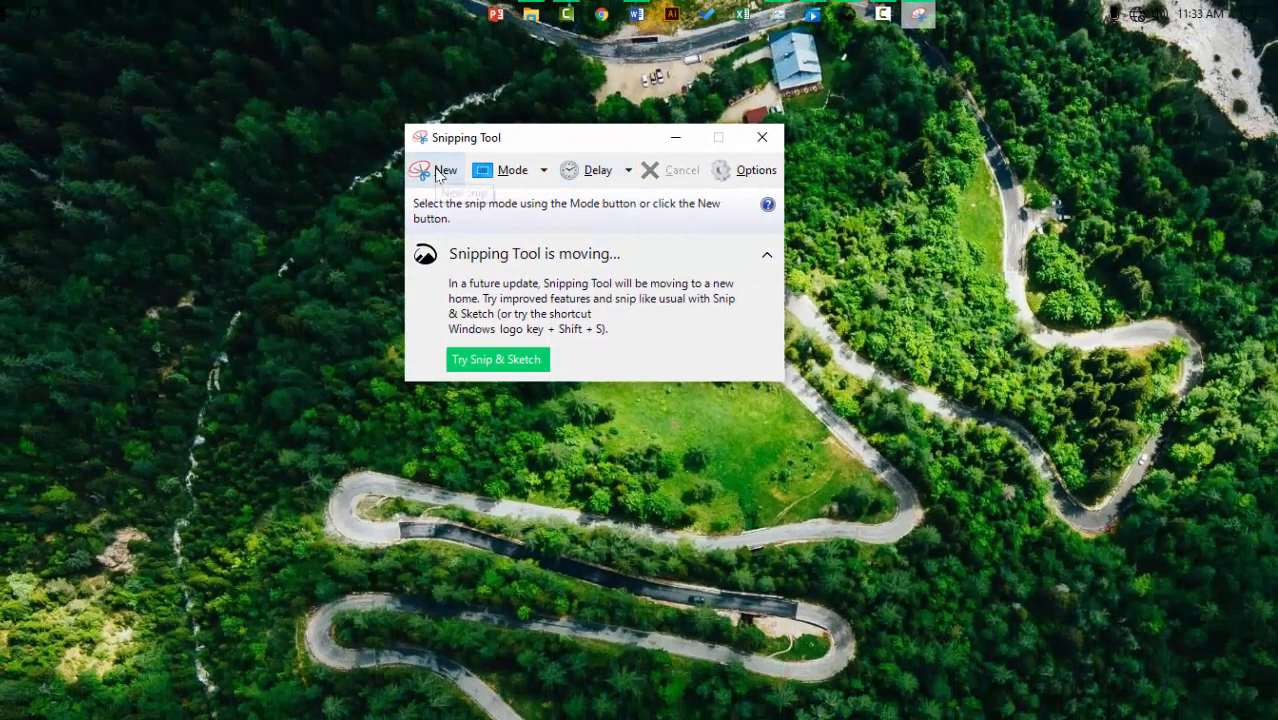
# Capture a new rectangular snip of the road bend beside the tool window and reposition the snip's editor window.
pyautogui.click(436, 172)
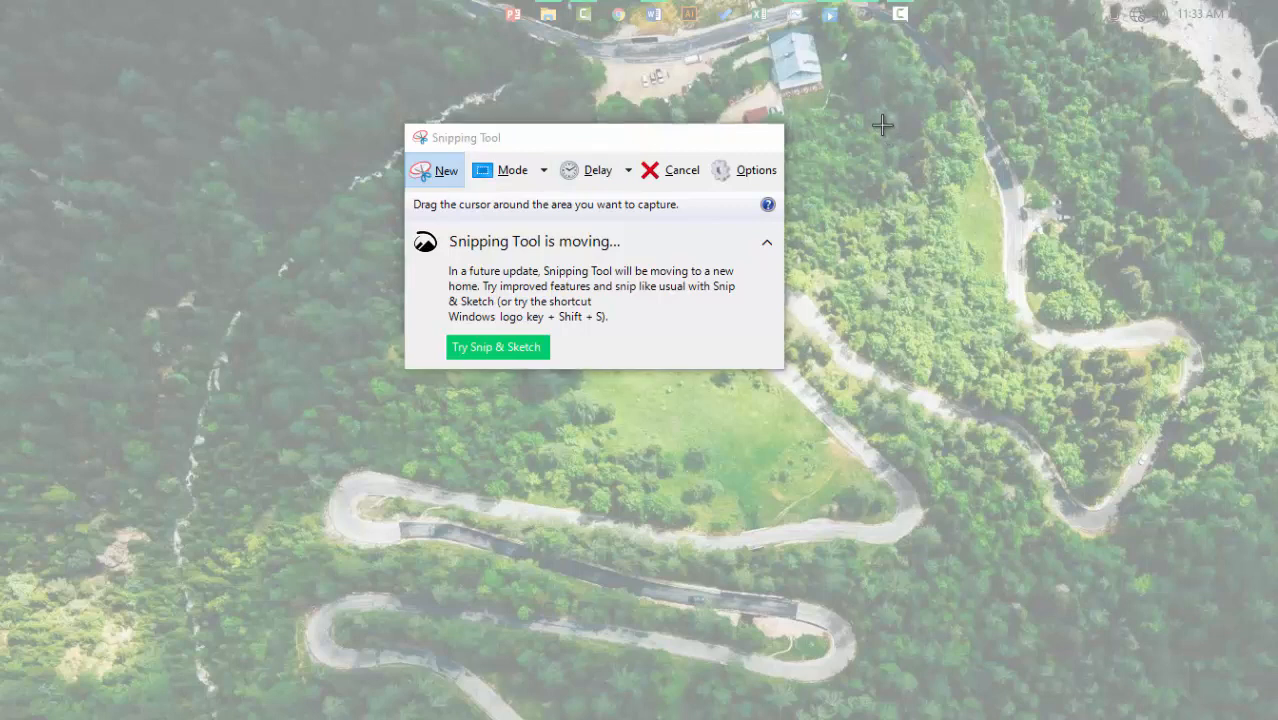
pyautogui.moveTo(883, 125); pyautogui.dragTo(1231, 381)
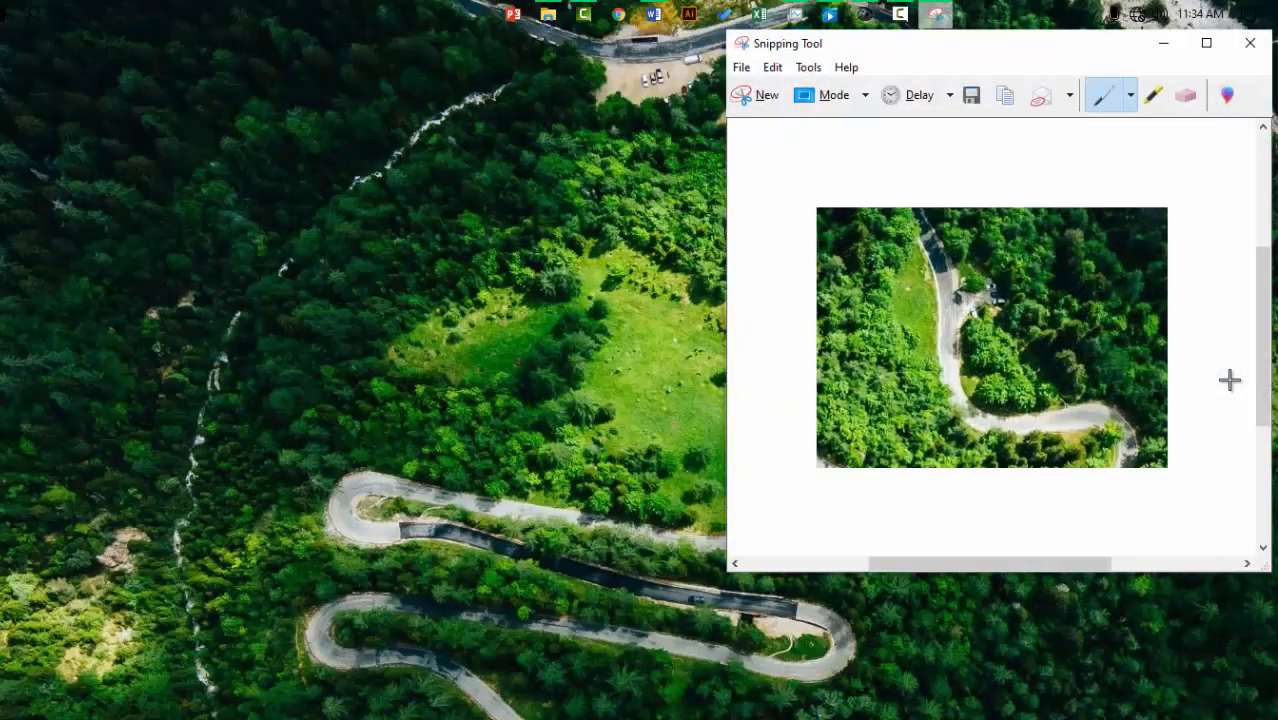
pyautogui.moveTo(1095, 46); pyautogui.dragTo(750, 80)
# Choose the Red Pen for annotating the snip.
pyautogui.click(862, 77)
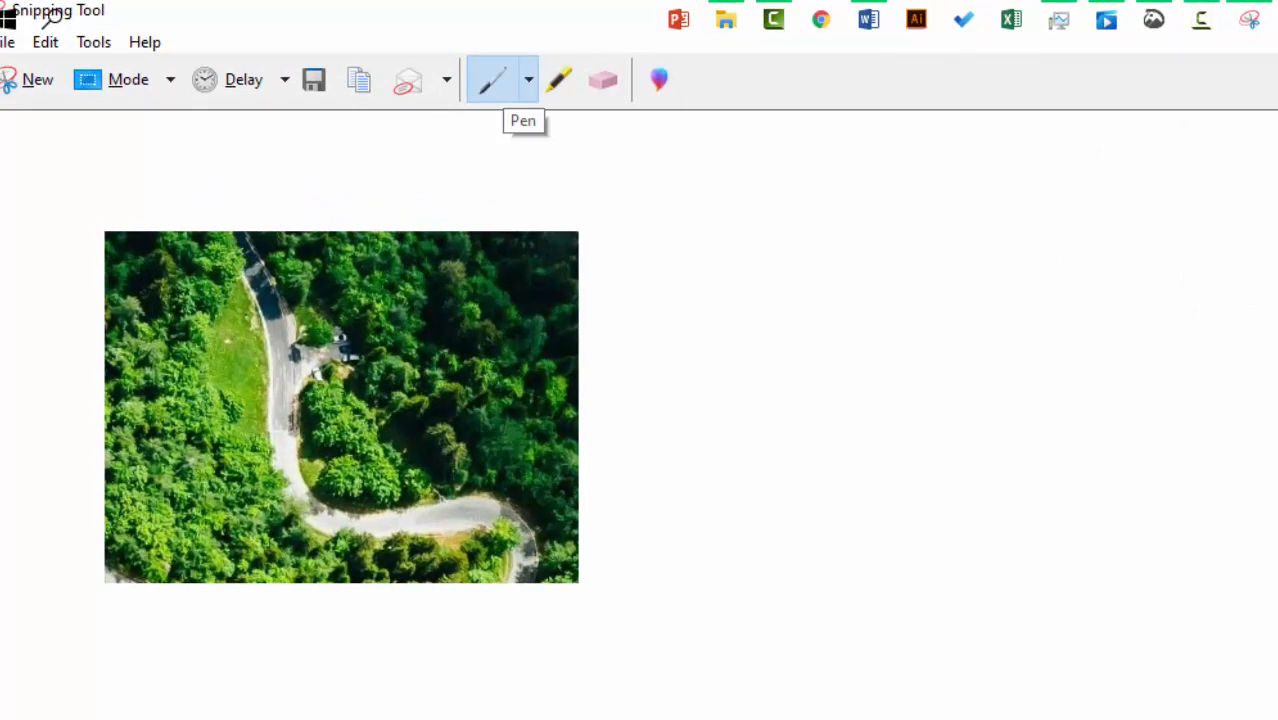
pyautogui.click(528, 80)
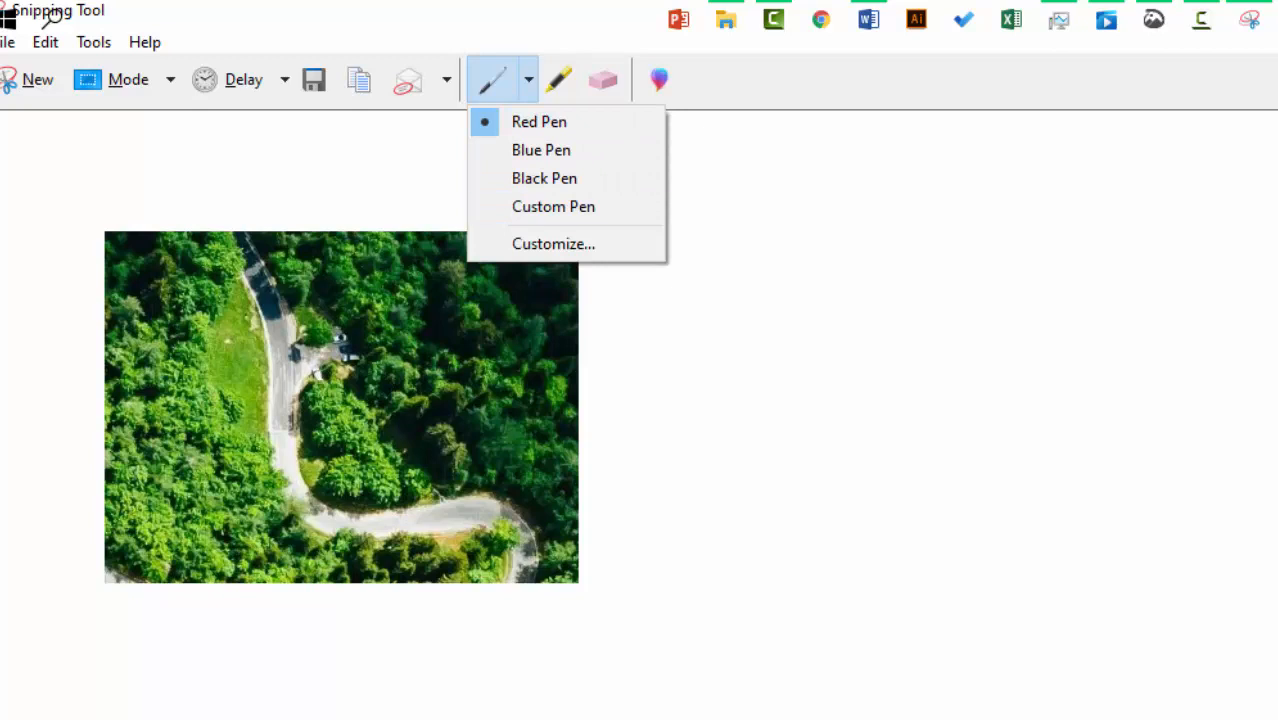
pyautogui.click(539, 121)
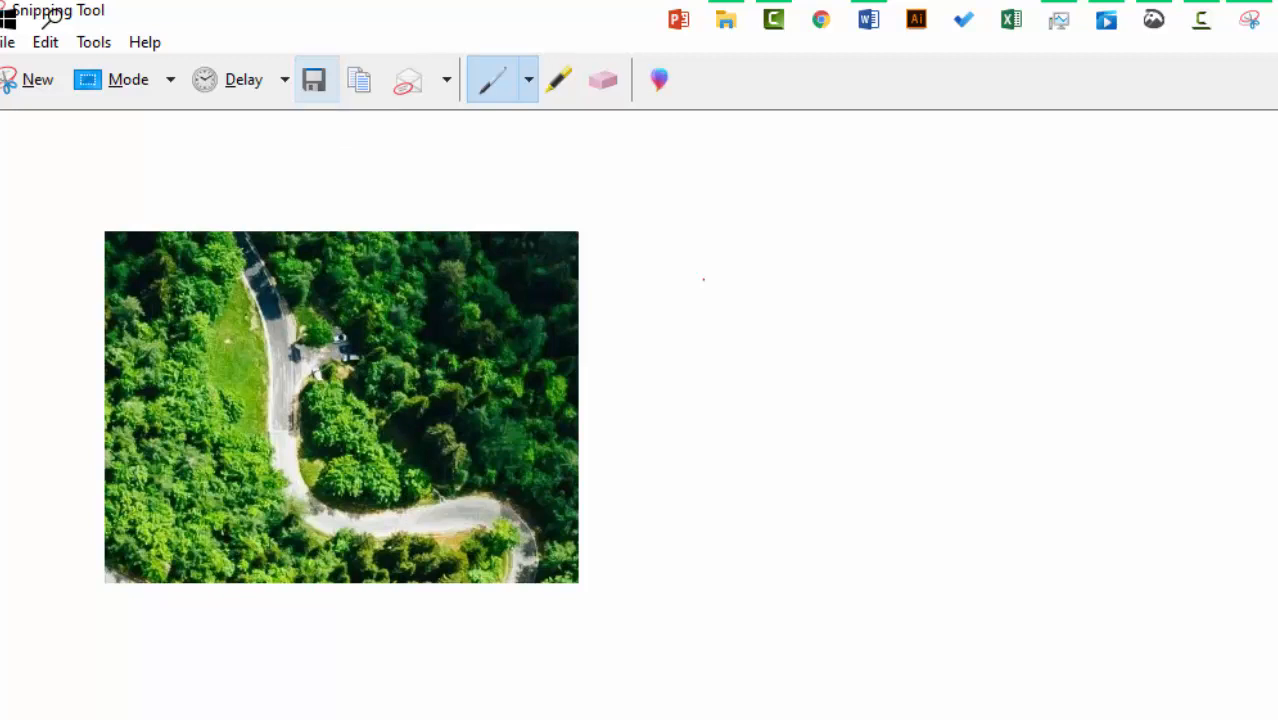
# Save the snip in the Pictures folder as a PNG file named Screenshot1.
pyautogui.click(8, 42)
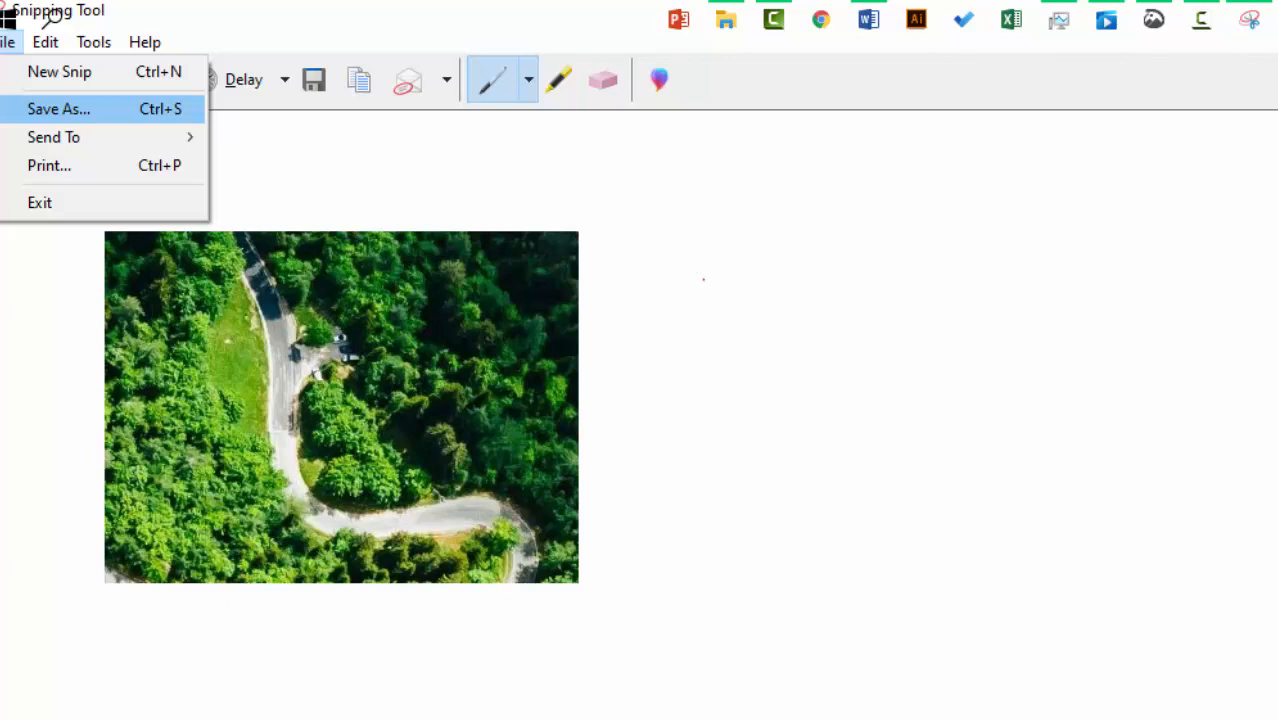
pyautogui.click(59, 109)
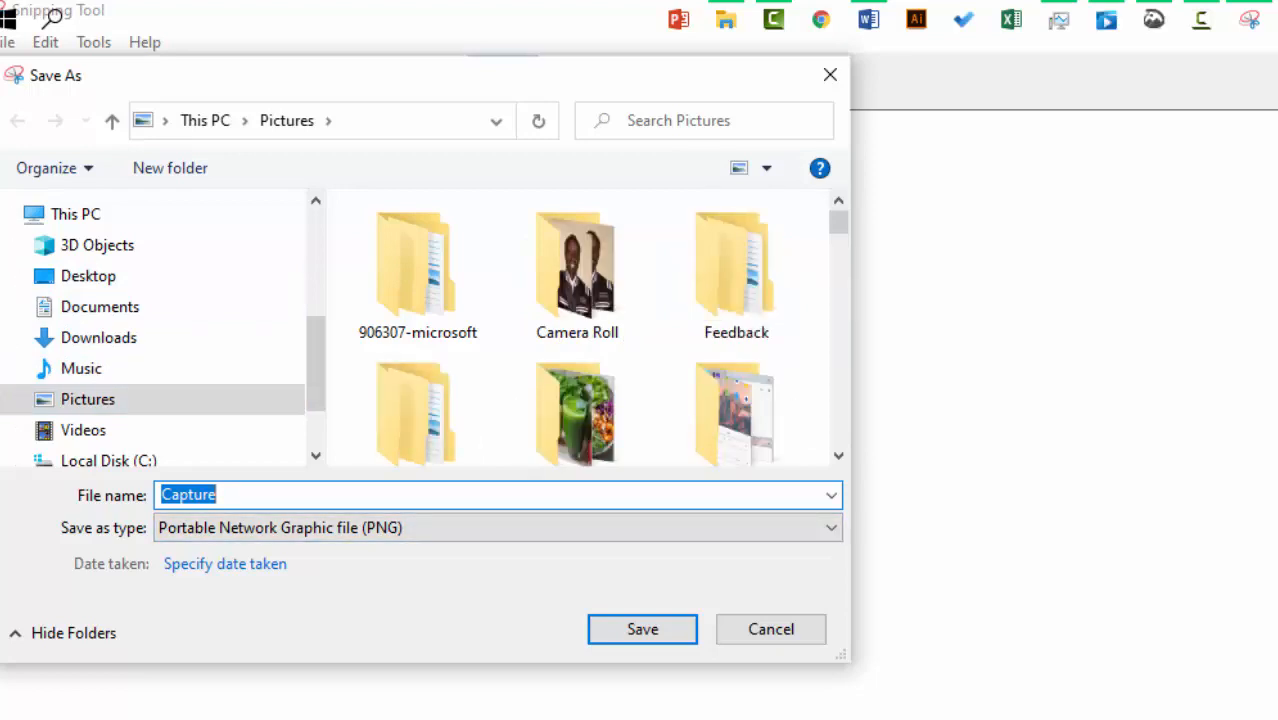
pyautogui.write('Screenshot')
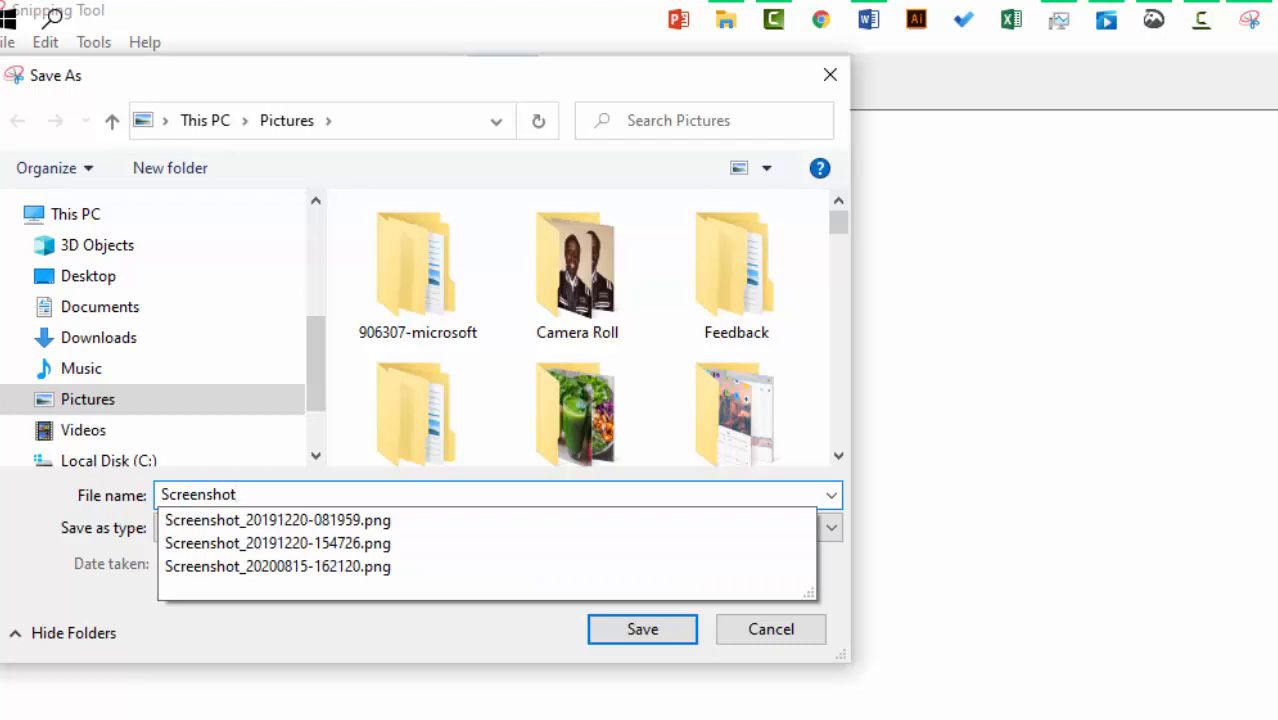
pyautogui.write('1')
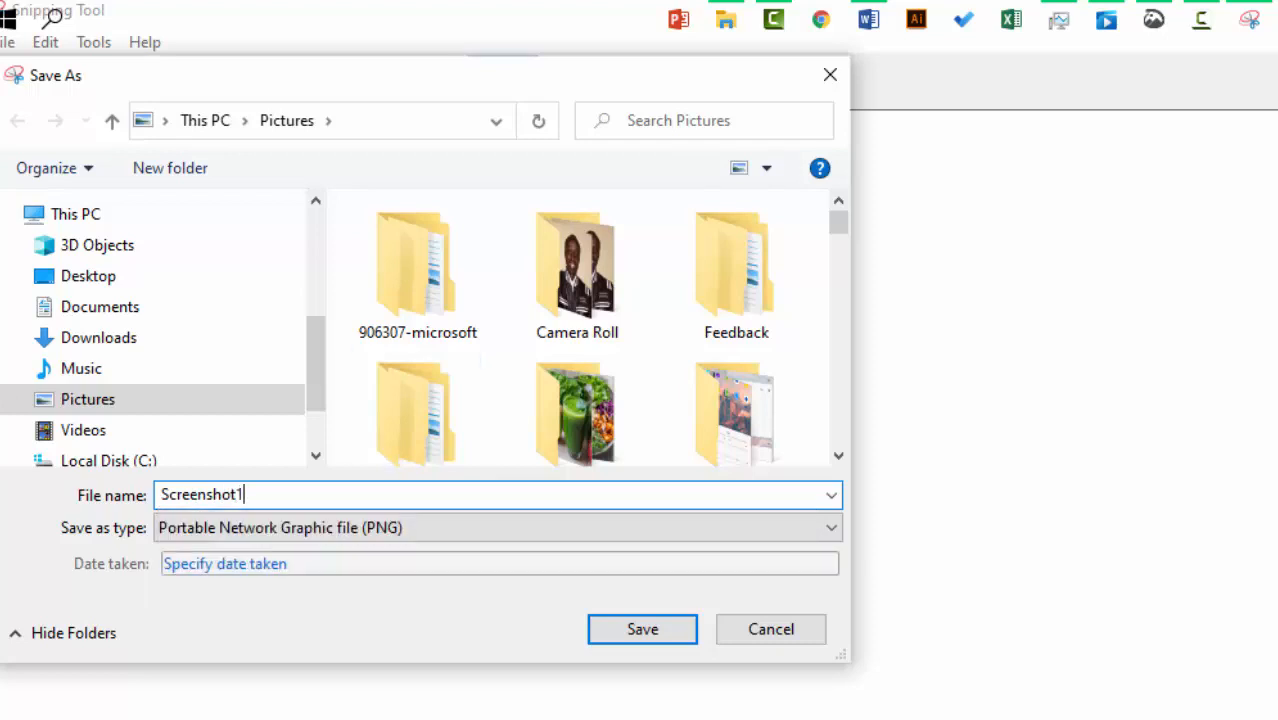
pyautogui.press('Return')
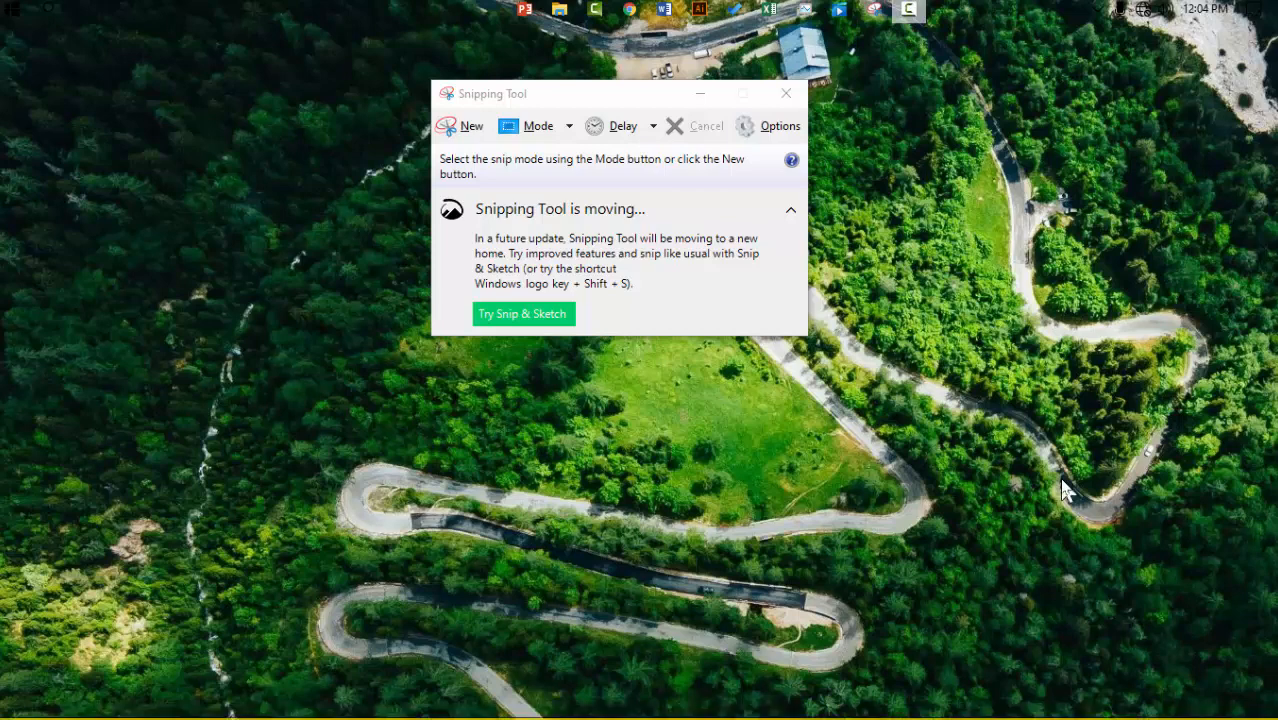
# Capture a tall rectangular area of the forest road beside the Snipping Tool window with the screen snip overlay.
pyautogui.press('super+shift+s')
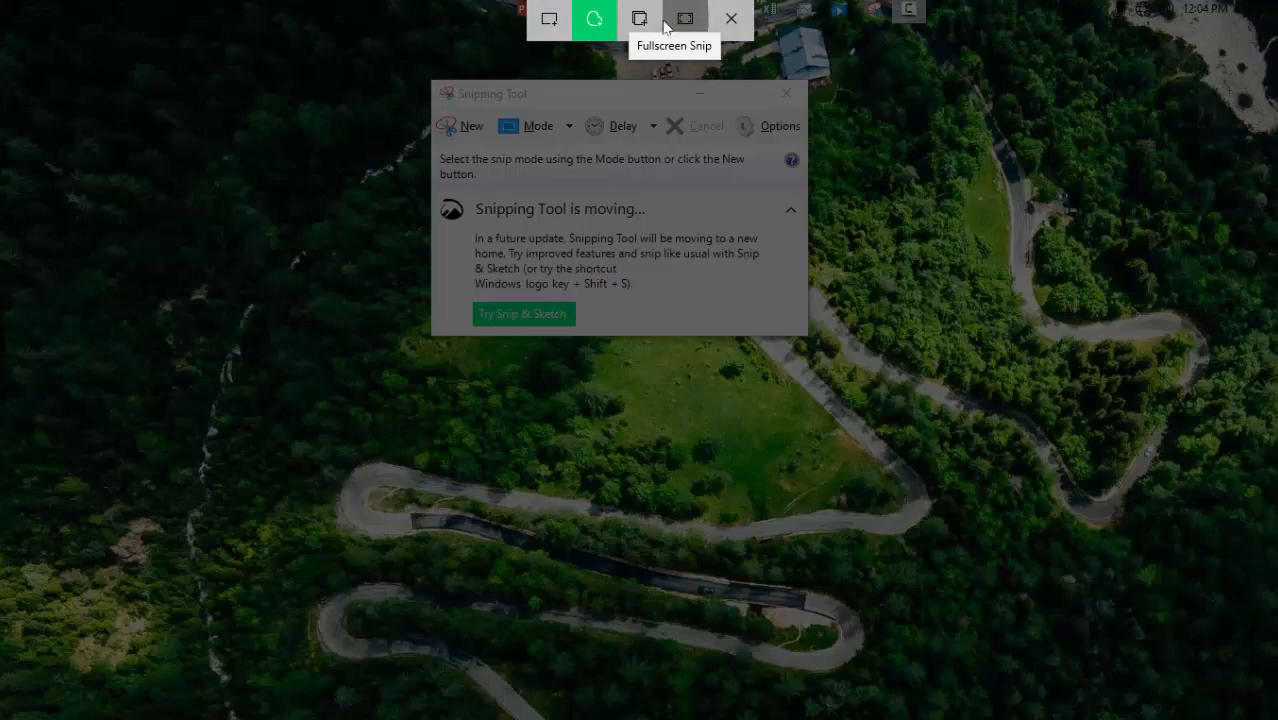
pyautogui.click(550, 31)
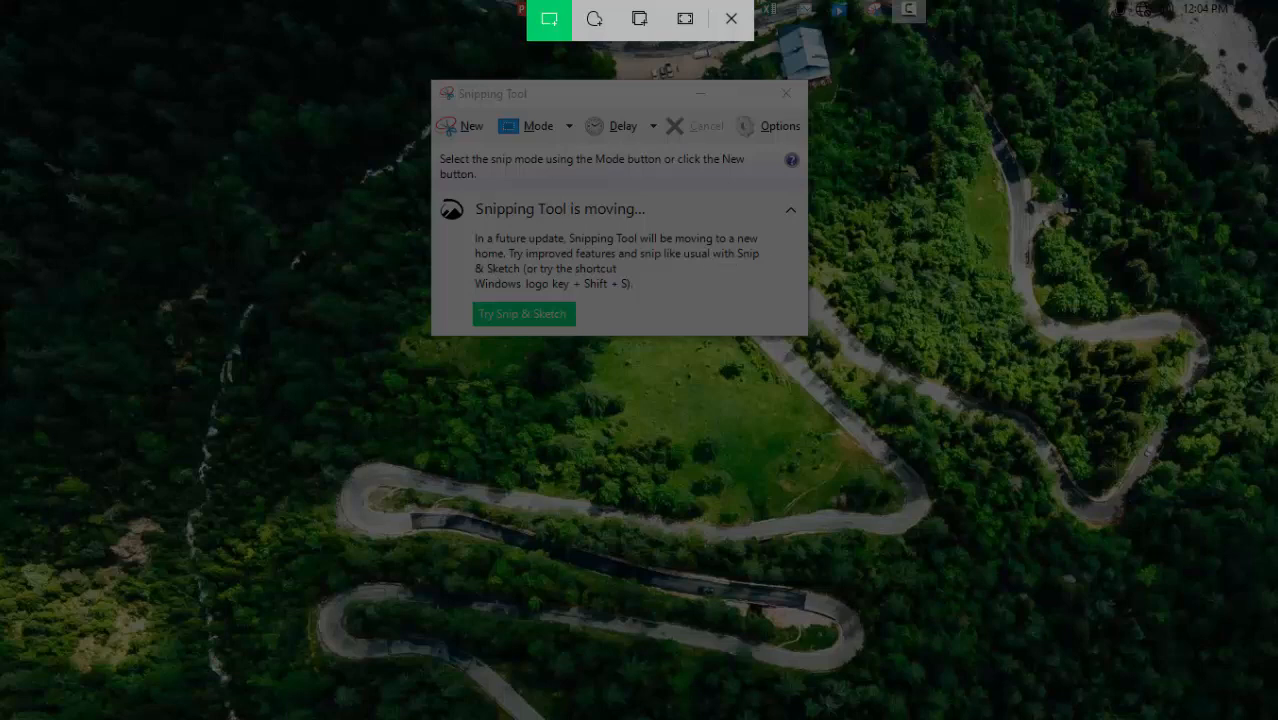
pyautogui.moveTo(876, 130); pyautogui.dragTo(1248, 636)
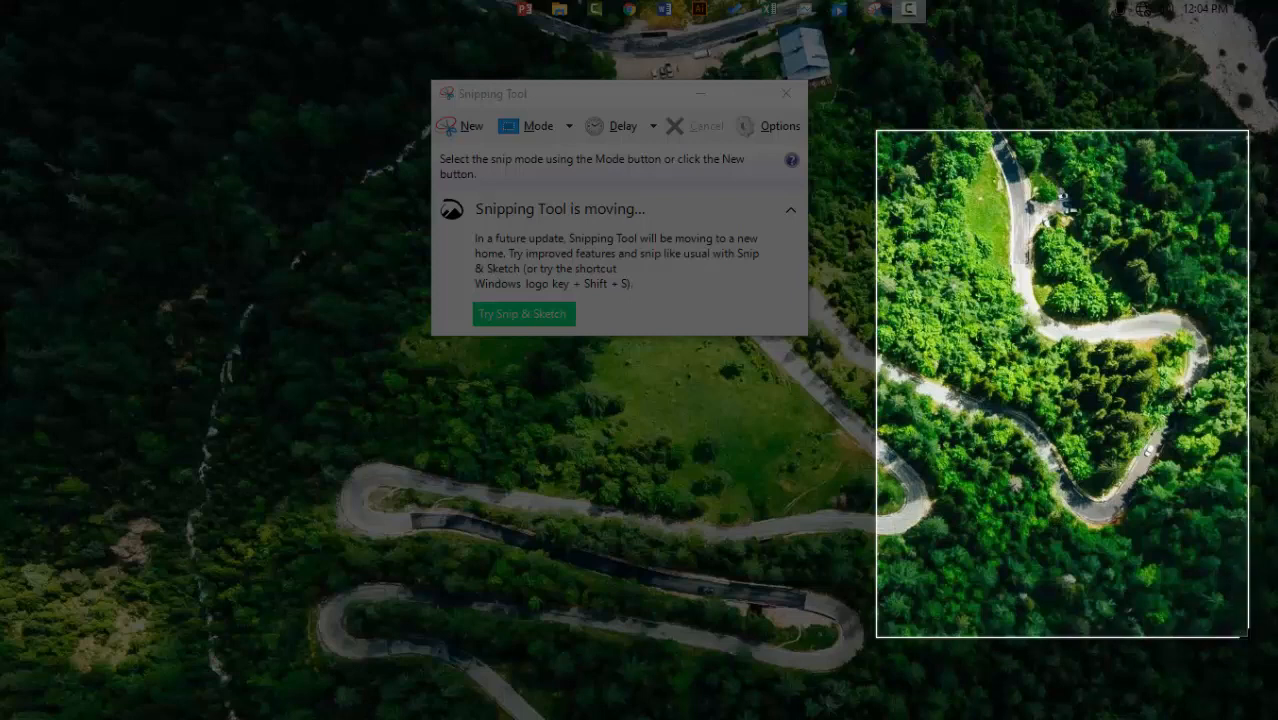
pyautogui.moveTo(1248, 636); pyautogui.dragTo(1246, 637)
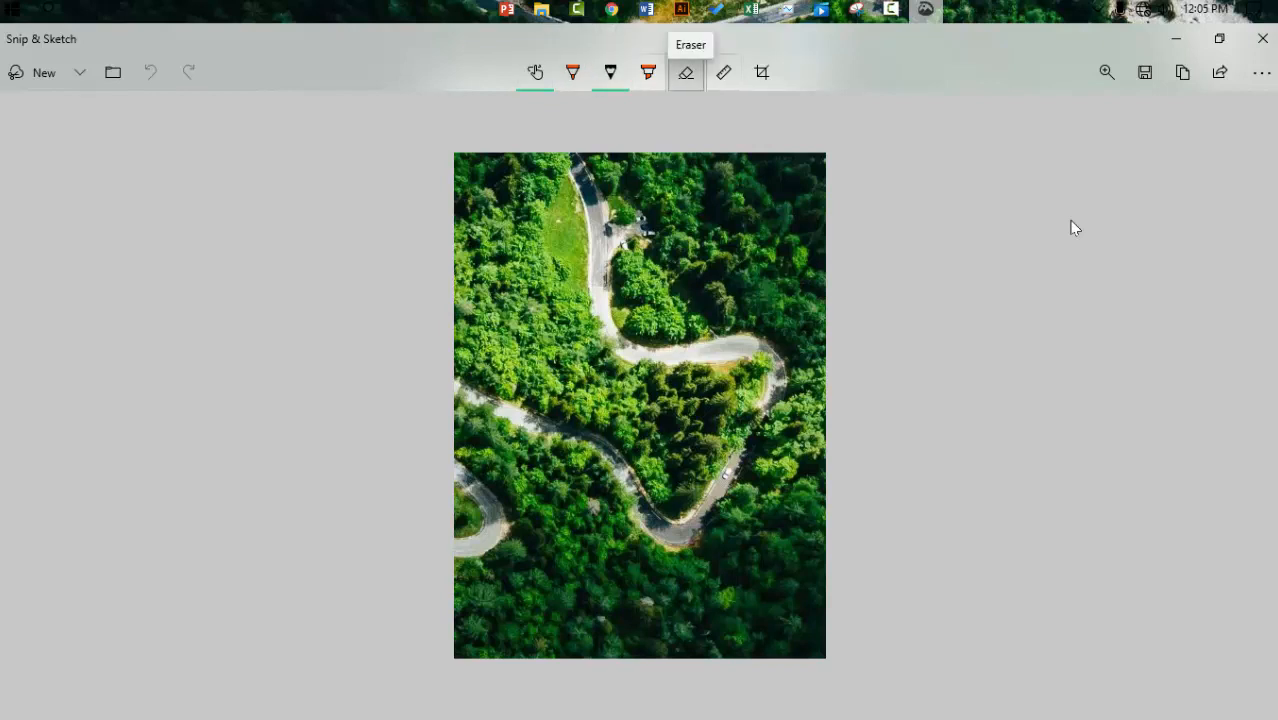
# Overlay the ruler on the snip in Snip & Sketch and switch it to the protractor.
pyautogui.click(723, 72)
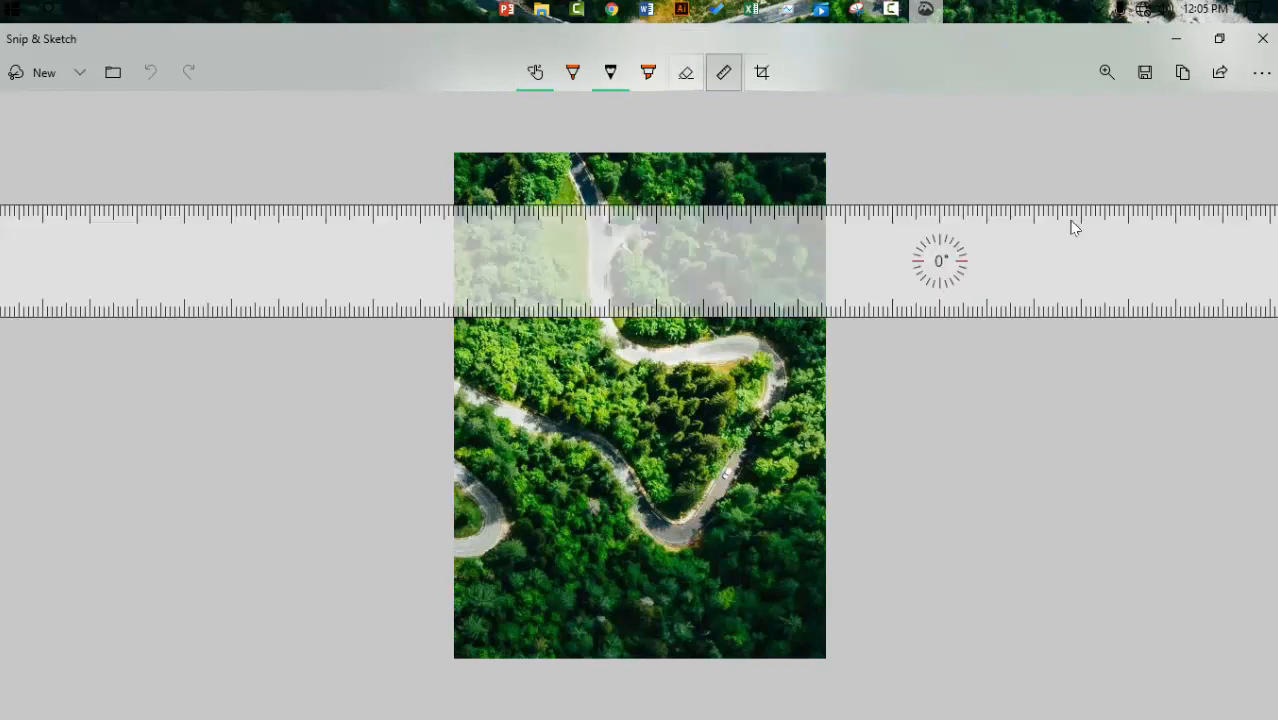
pyautogui.click(723, 72)
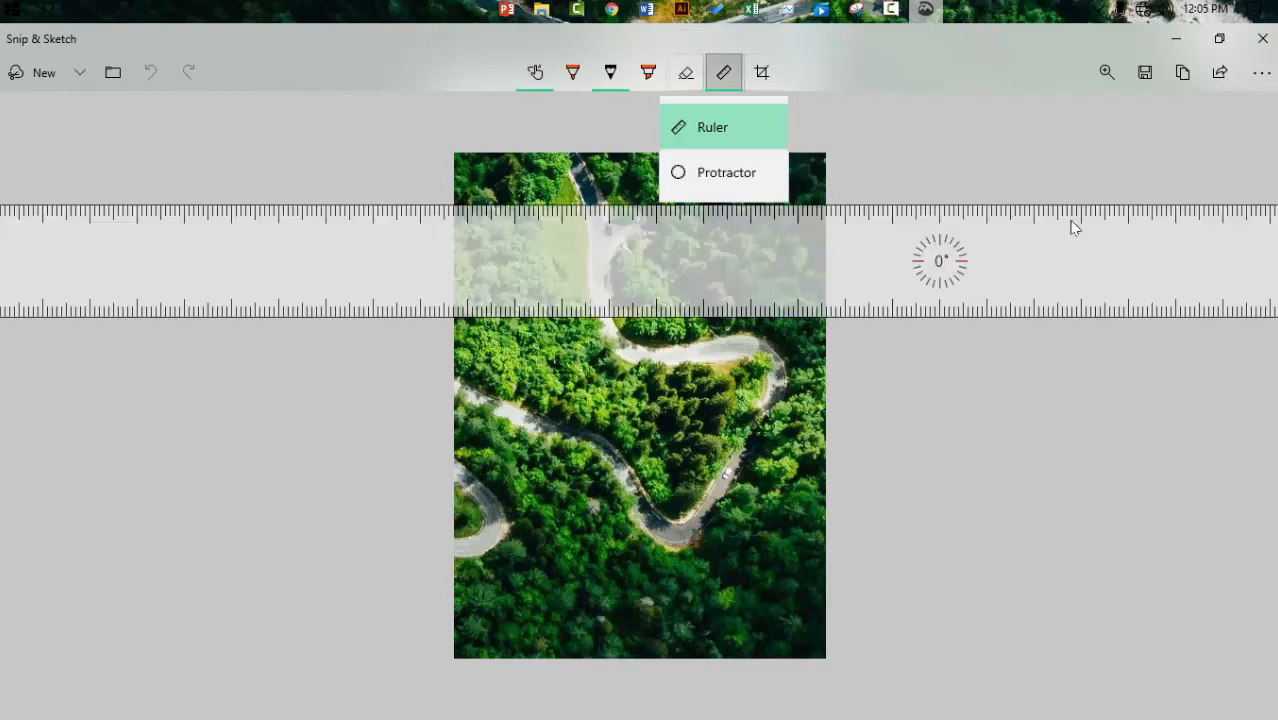
pyautogui.click(727, 172)
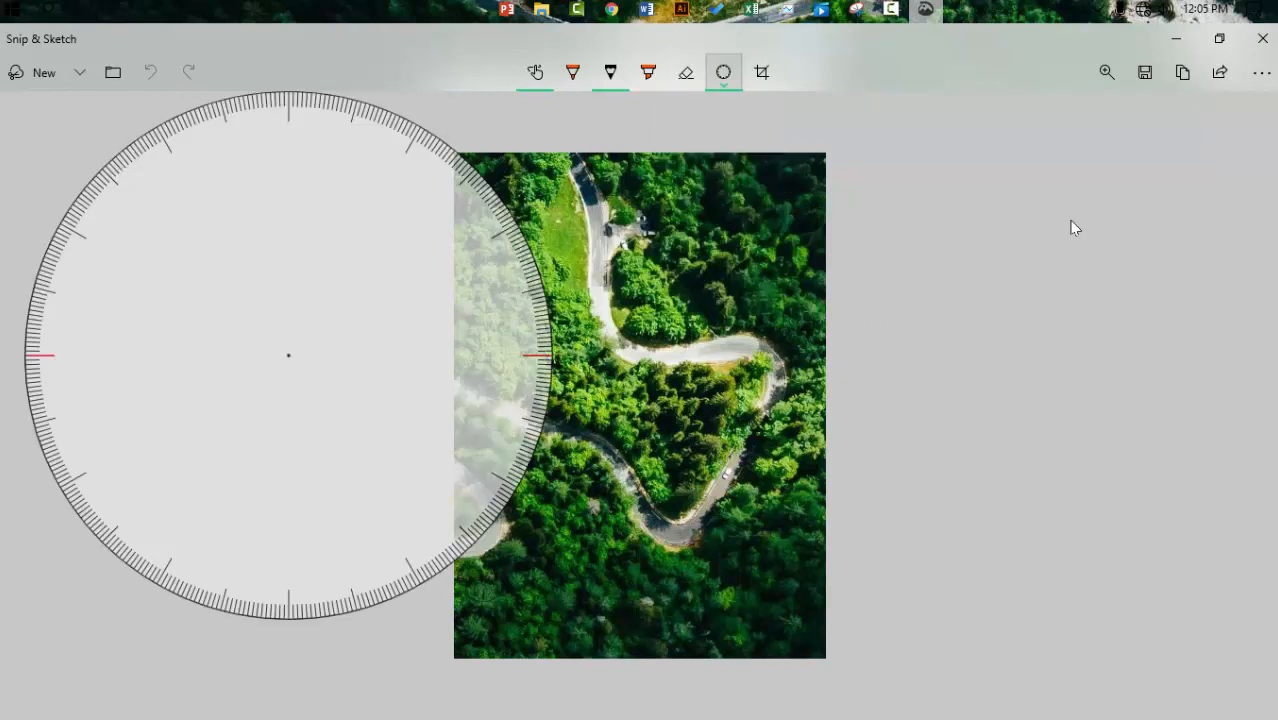
# Crop away roughly the upper third of the snip and apply the crop.
pyautogui.click(762, 72)
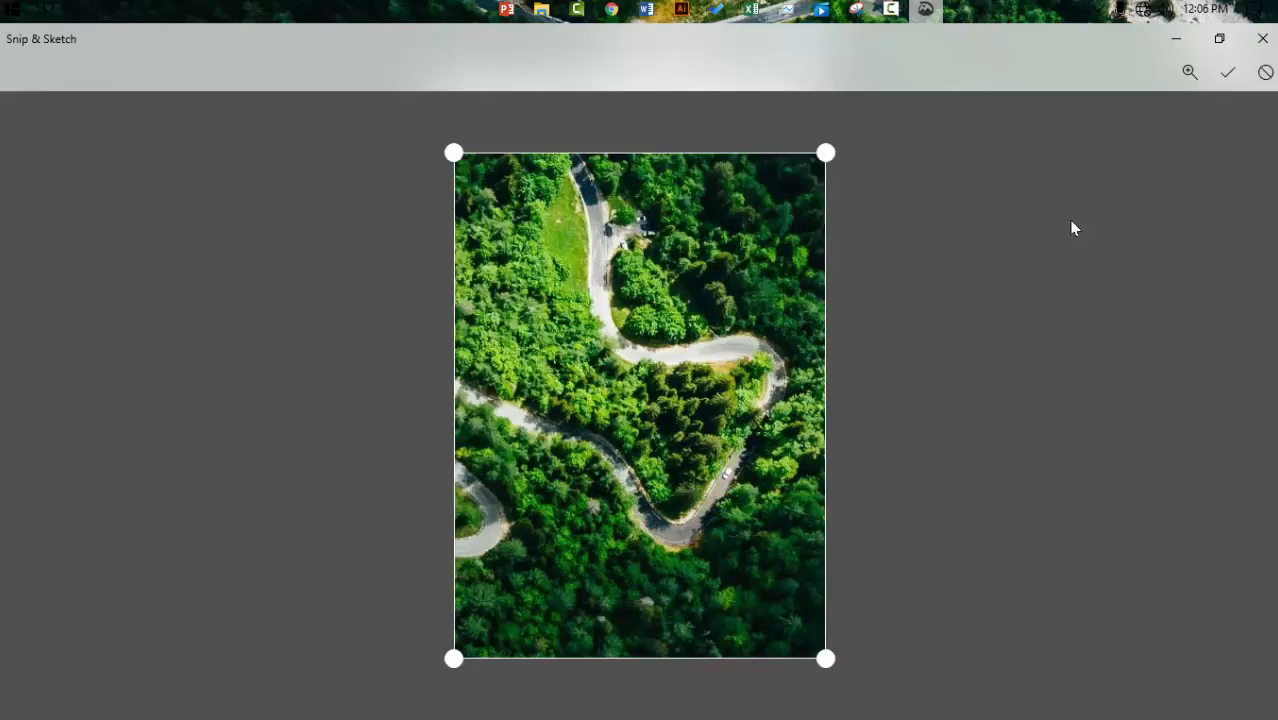
pyautogui.moveTo(826, 153); pyautogui.dragTo(826, 344)
pyautogui.click(1227, 72)
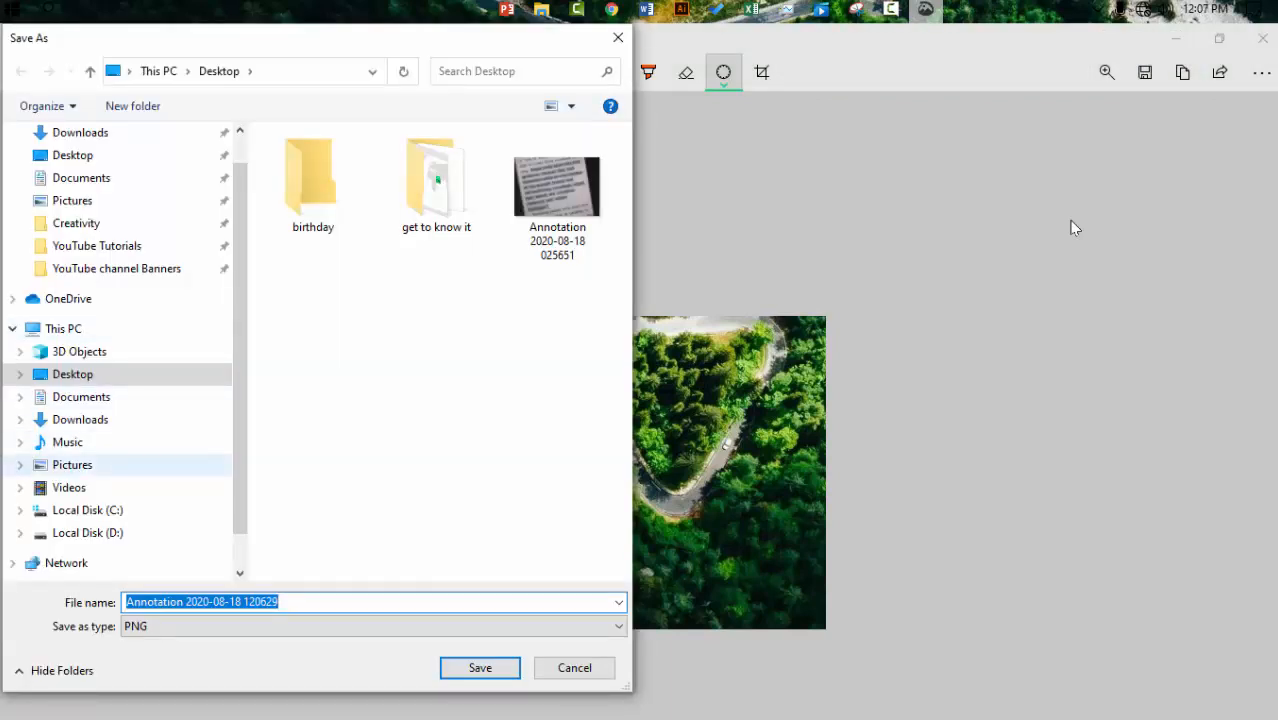
# Save the cropped snip in the Pictures folder as a PNG, shortening its file name to Annotation 2020.
pyautogui.click(72, 465)
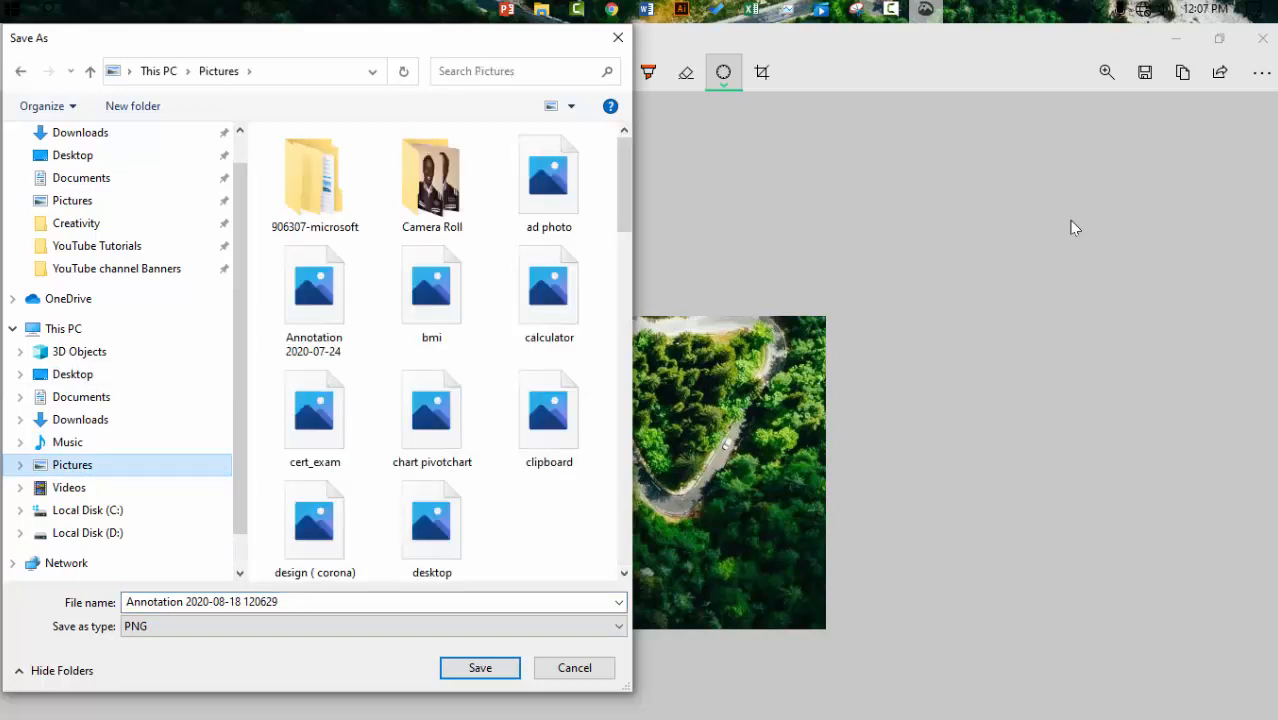
pyautogui.click(320, 602)
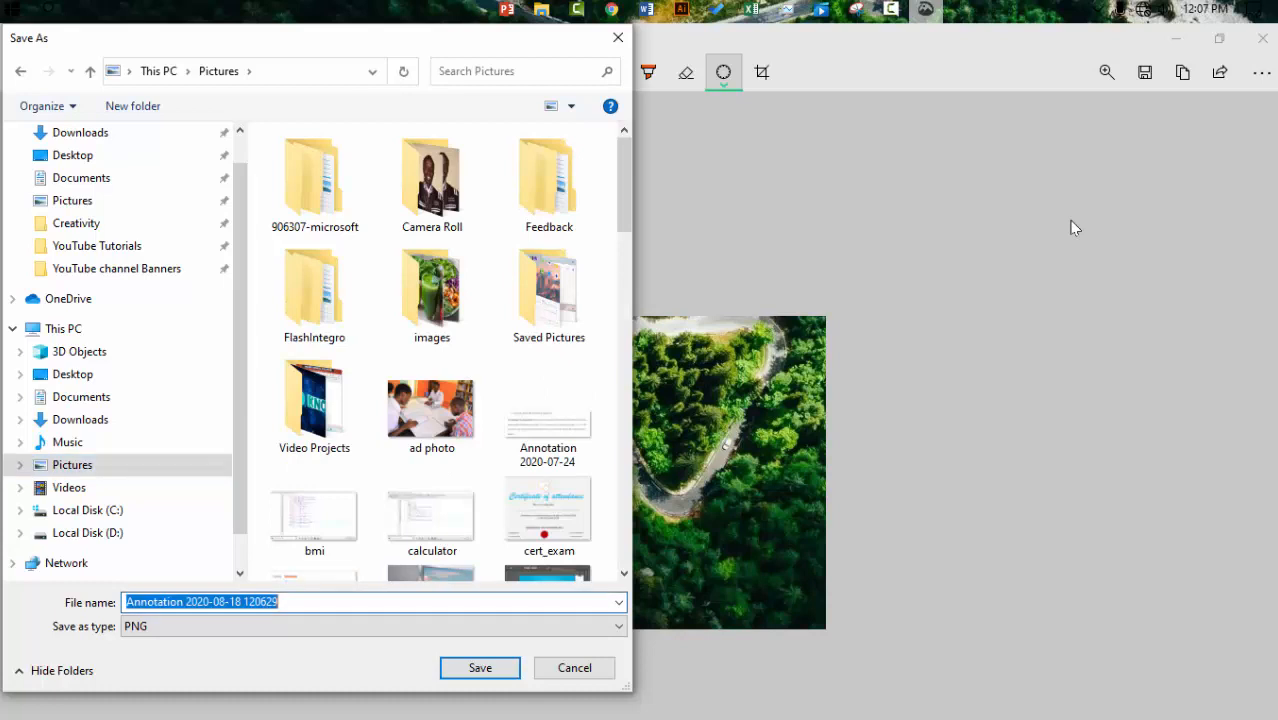
pyautogui.click(320, 602)
pyautogui.moveTo(280, 602)
pyautogui.mouseDown()
pyautogui.moveTo(198, 602)
pyautogui.moveTo(222, 602)
pyautogui.moveTo(209, 602)
pyautogui.mouseUp()
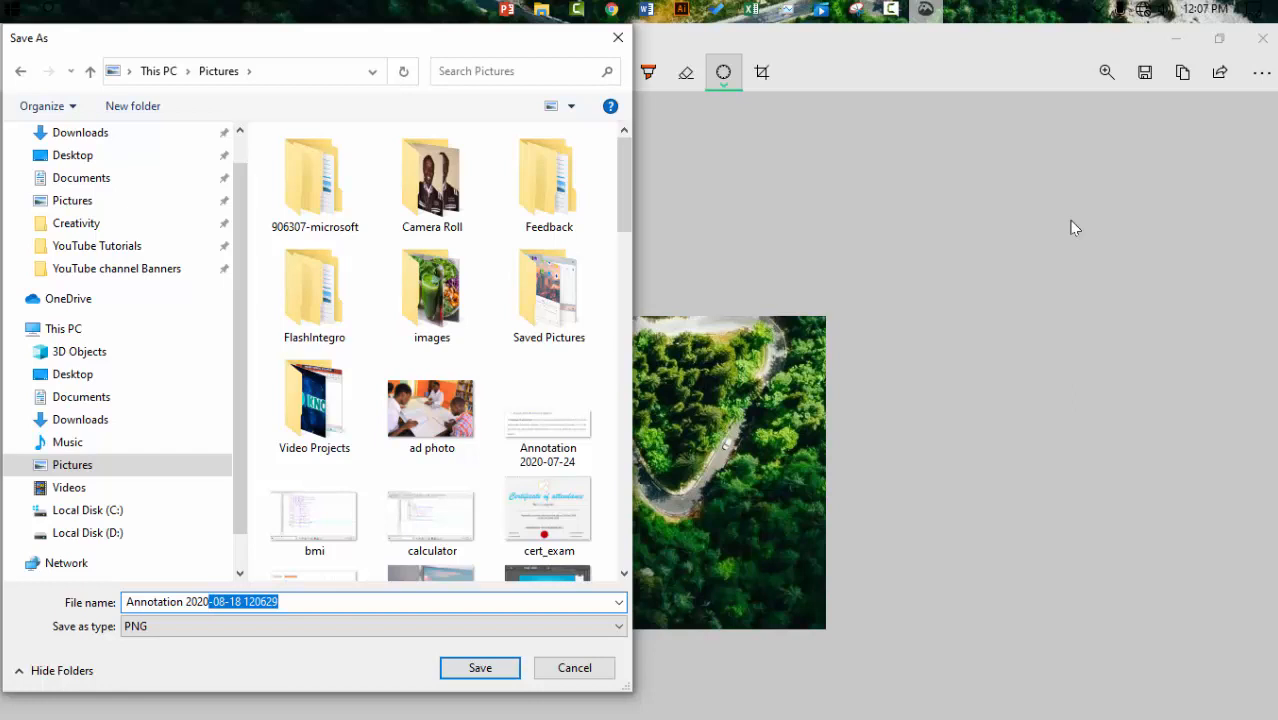
pyautogui.press('BackSpace')
pyautogui.click(480, 668)
pyautogui.click(480, 668)
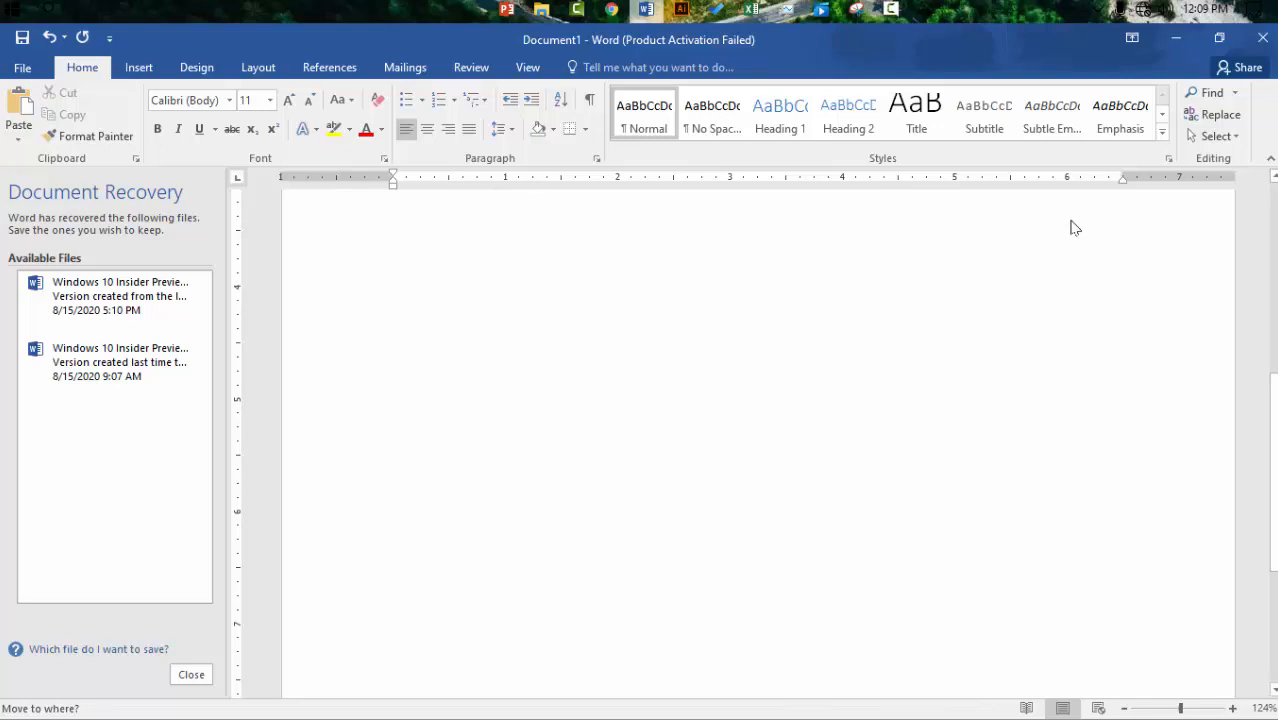
# Switch to Word and paste the captured full-screen screenshot into the blank area of the document.
pyautogui.hotkey('shift', 'F10')
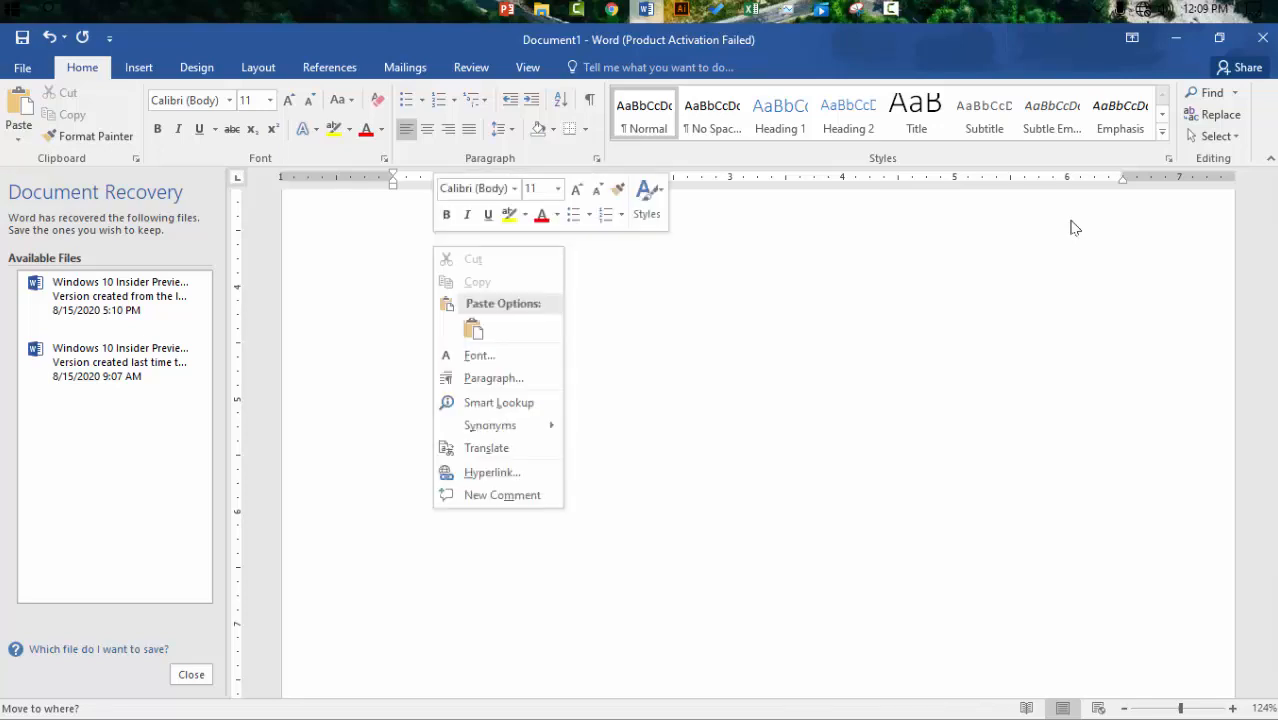
pyautogui.press('Escape')
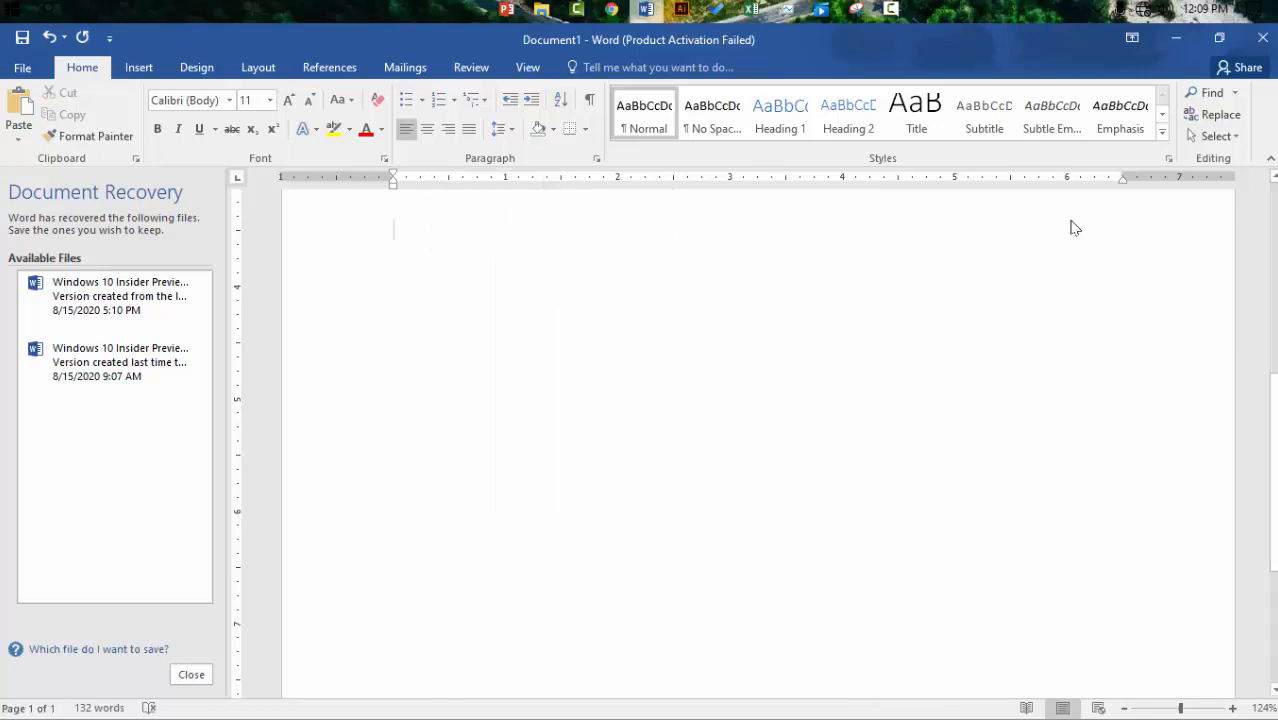
pyautogui.hotkey('ctrl', 'v')
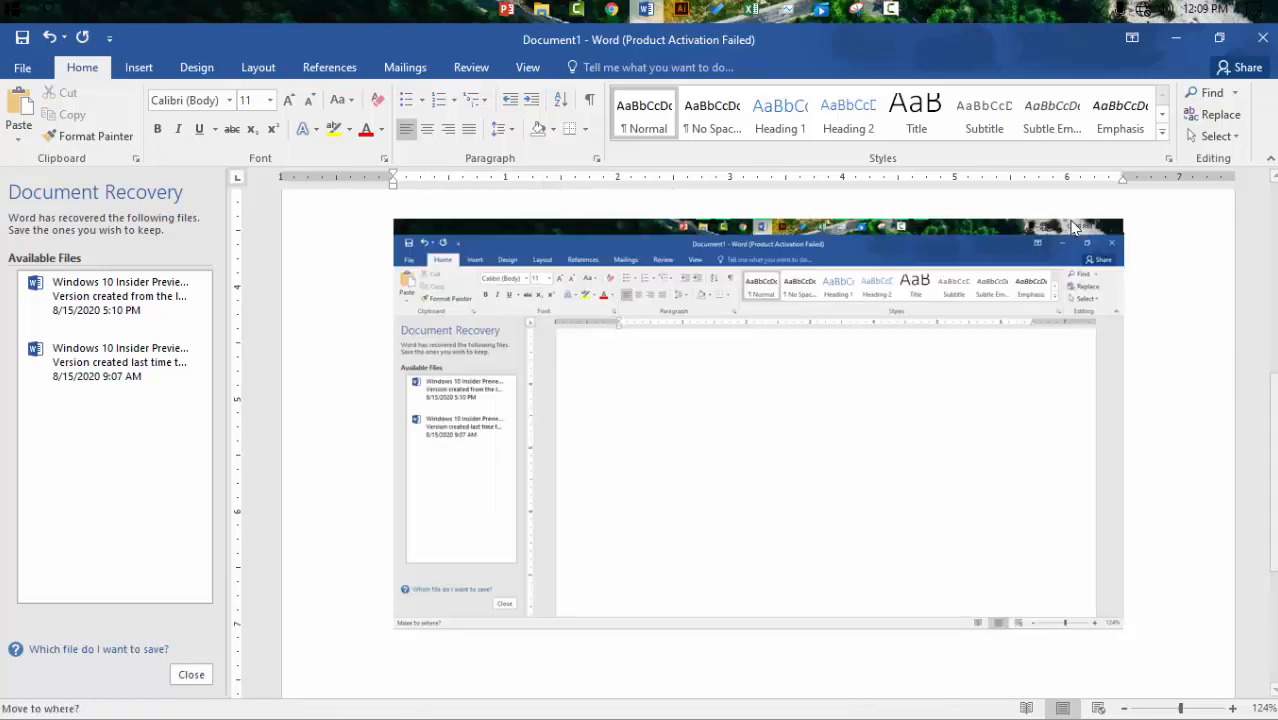
# Select the pasted screenshot and choose to save it as a picture.
pyautogui.click(1073, 228)
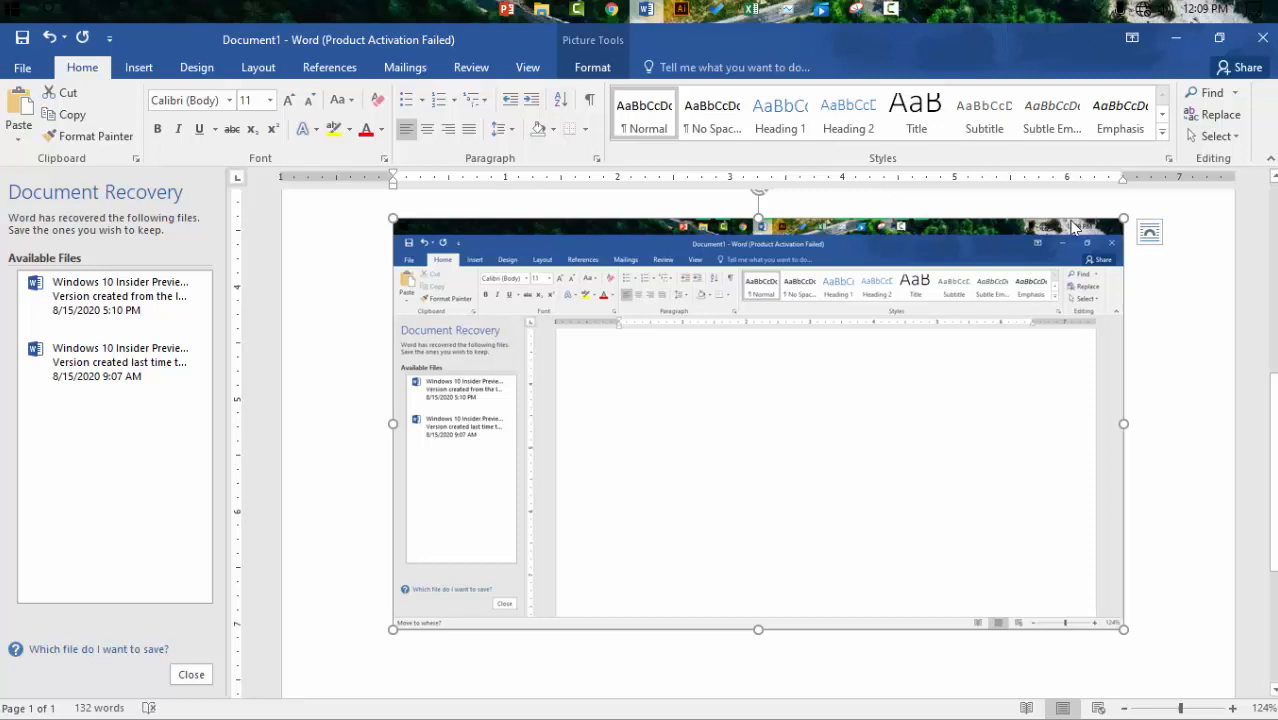
pyautogui.hotkey('shift', 'F10')
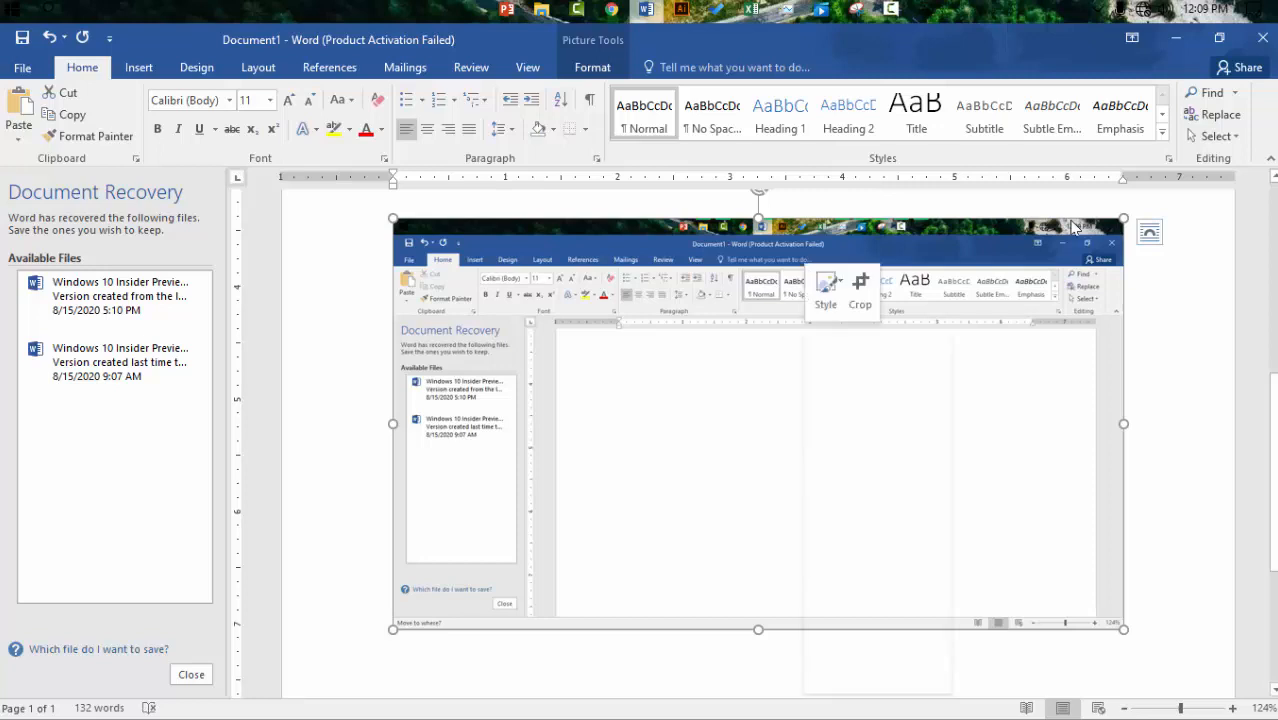
pyautogui.press('Down')
pyautogui.press('Down')
pyautogui.press('Down')
pyautogui.press('Down')
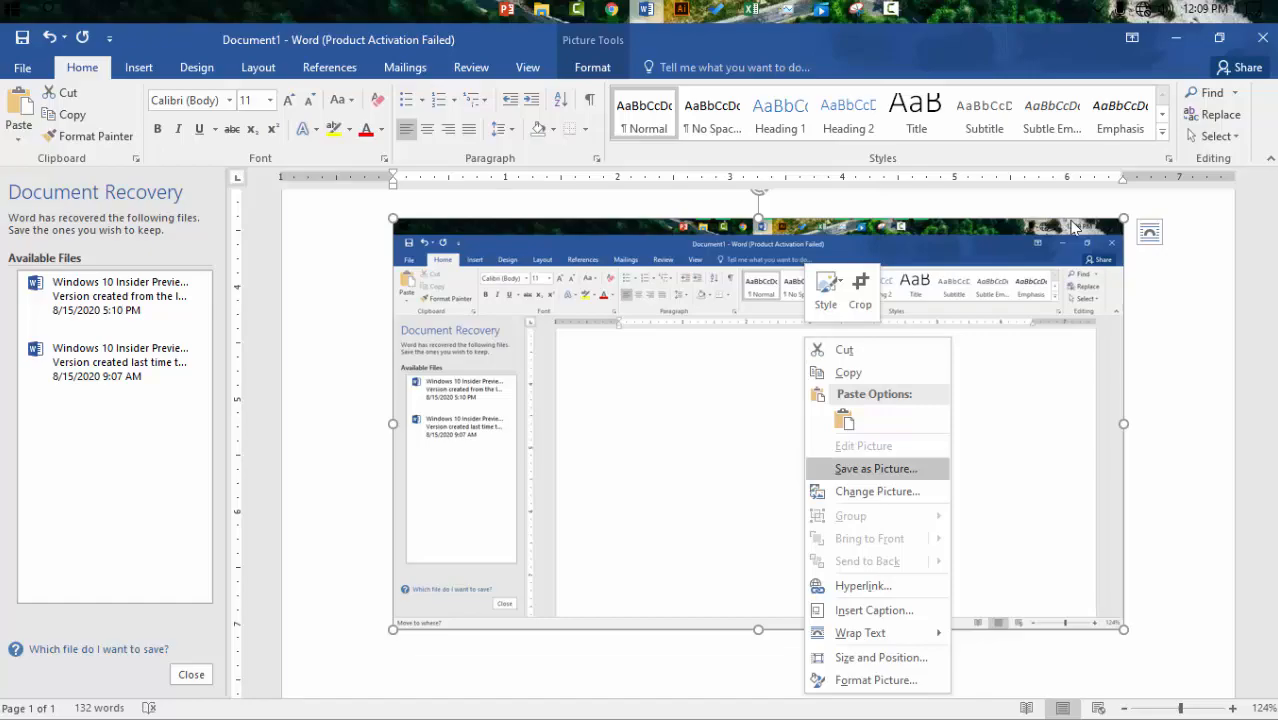